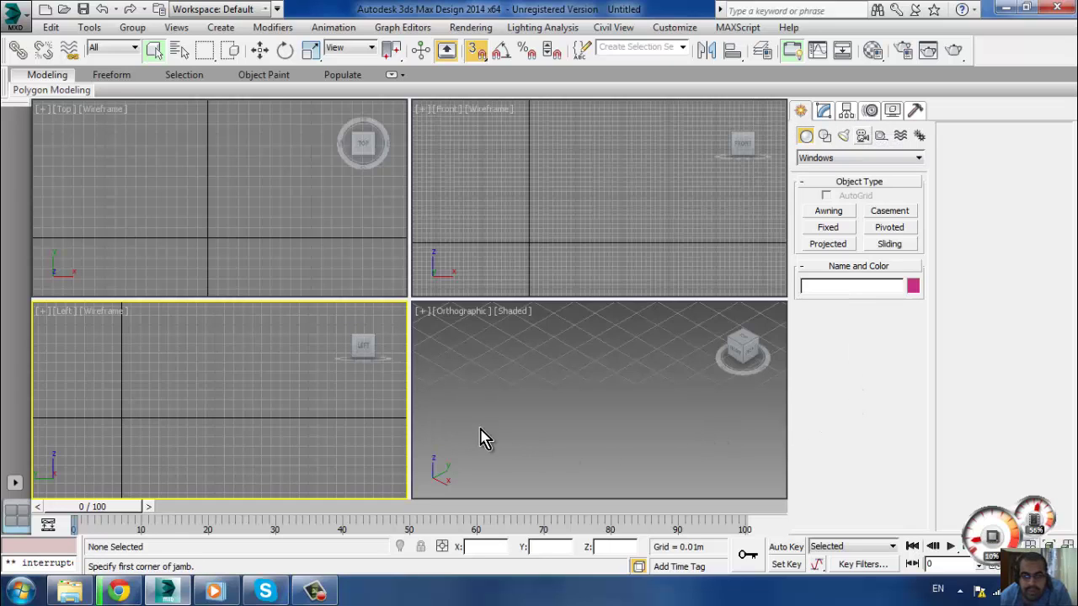
# Step: Review the scene's display unit scale and system unit settings, keeping metric Meters as the display unit
pyautogui.click(687, 29)
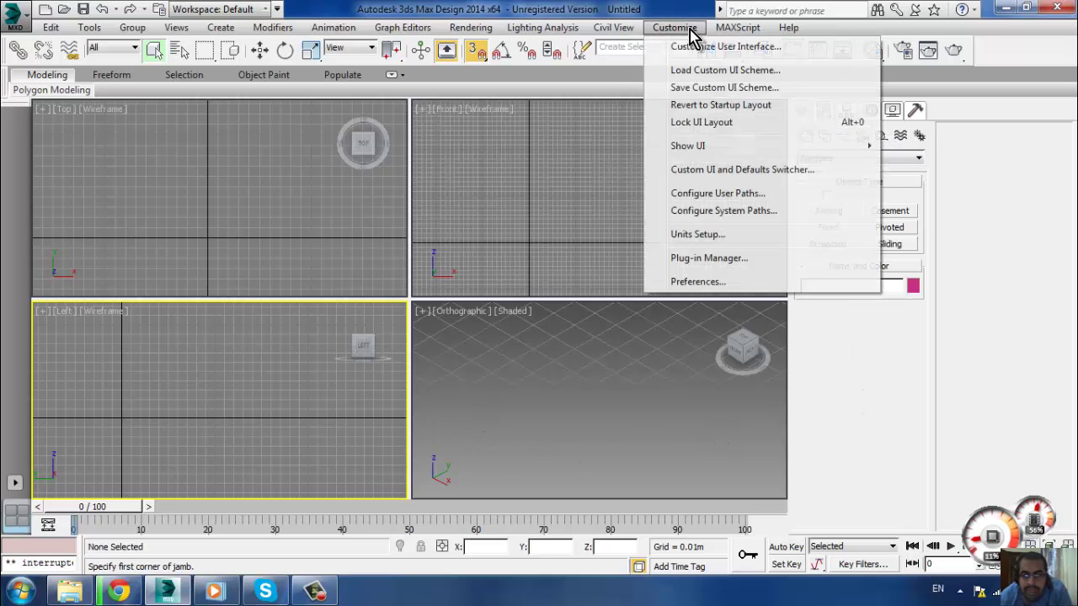
pyautogui.click(735, 235)
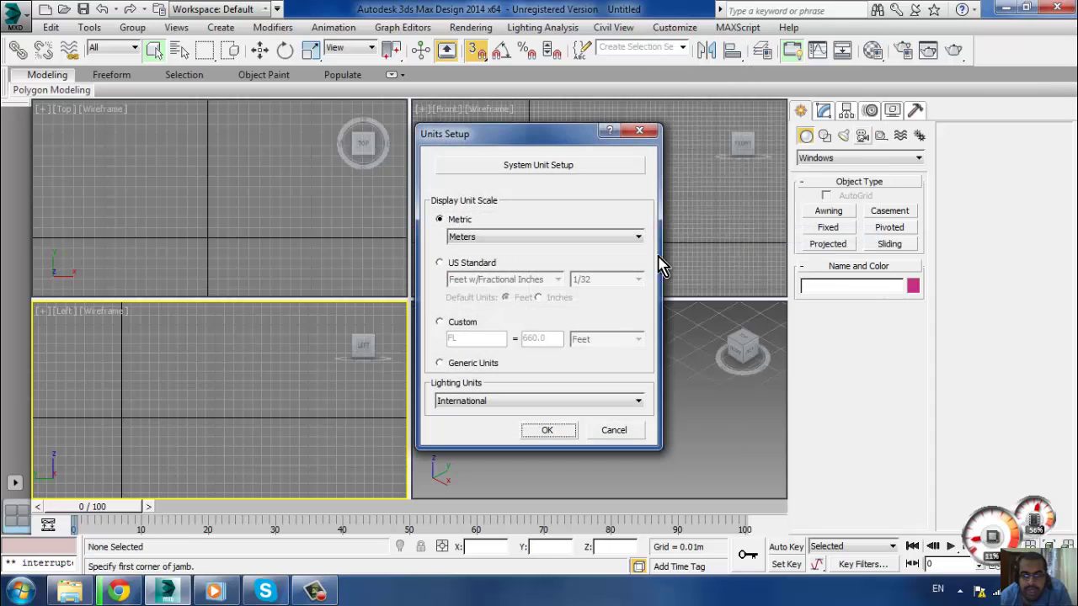
pyautogui.click(505, 241)
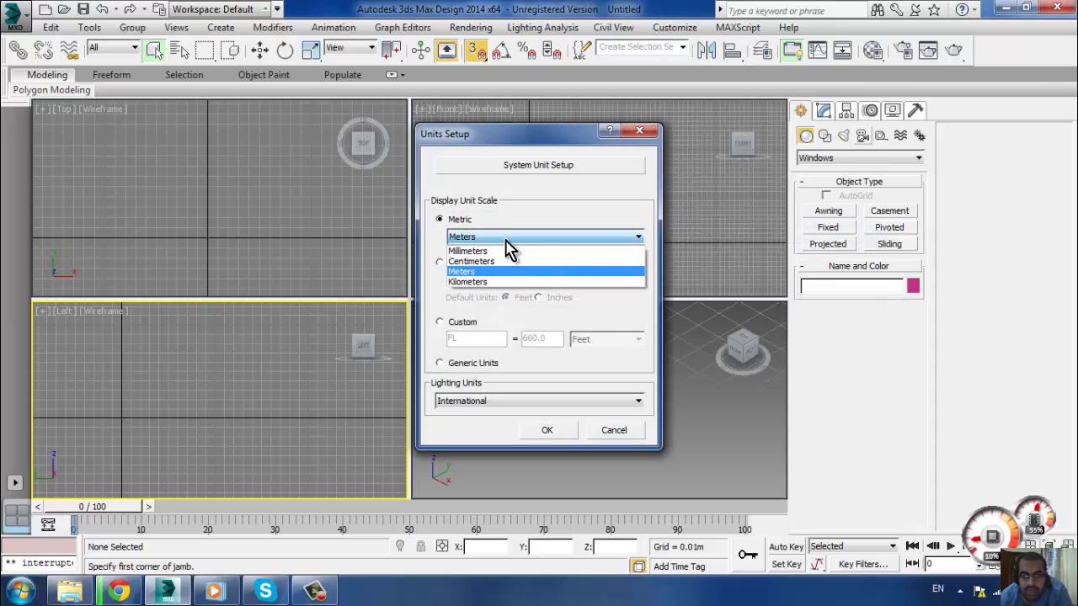
pyautogui.click(506, 239)
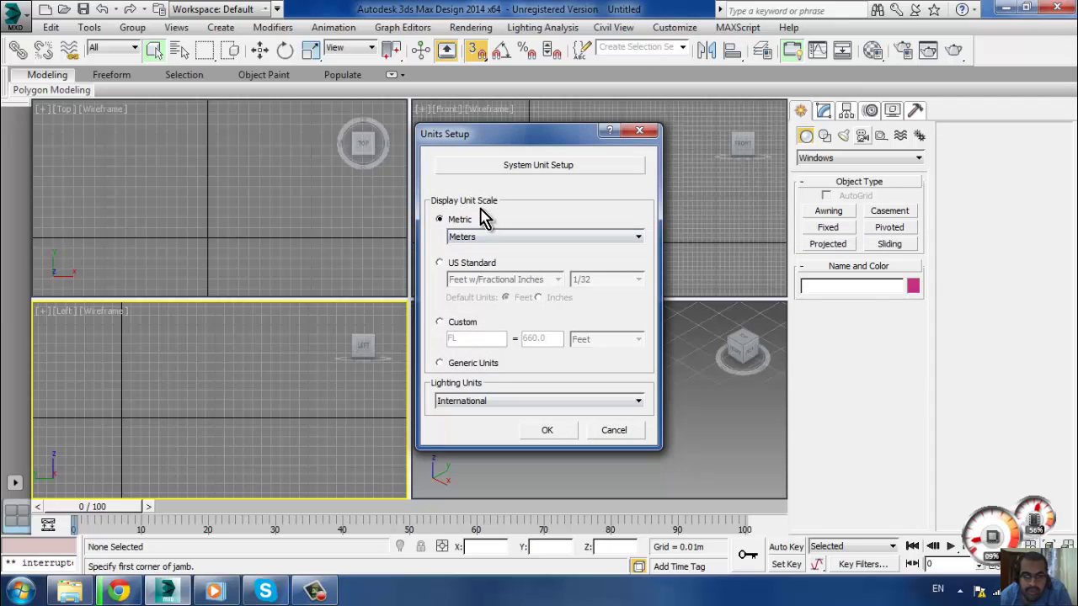
pyautogui.click(540, 166)
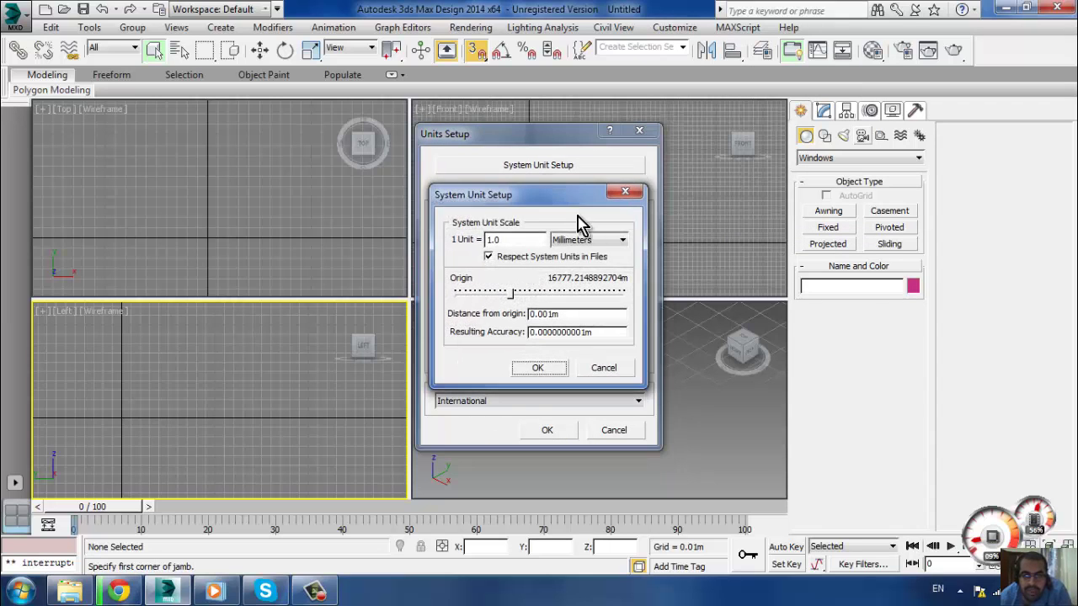
pyautogui.click(625, 192)
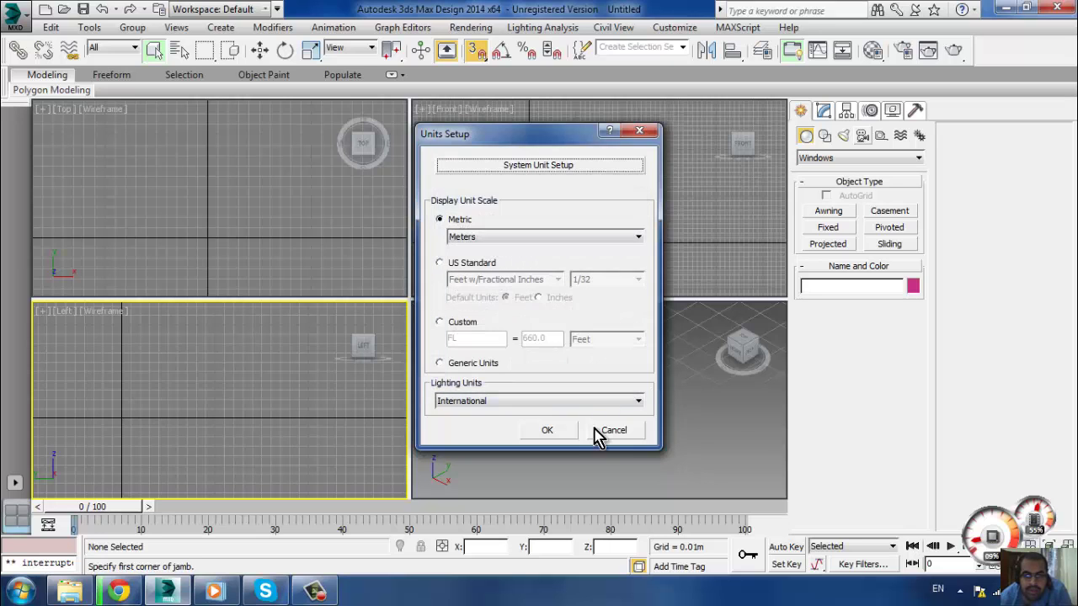
pyautogui.click(547, 431)
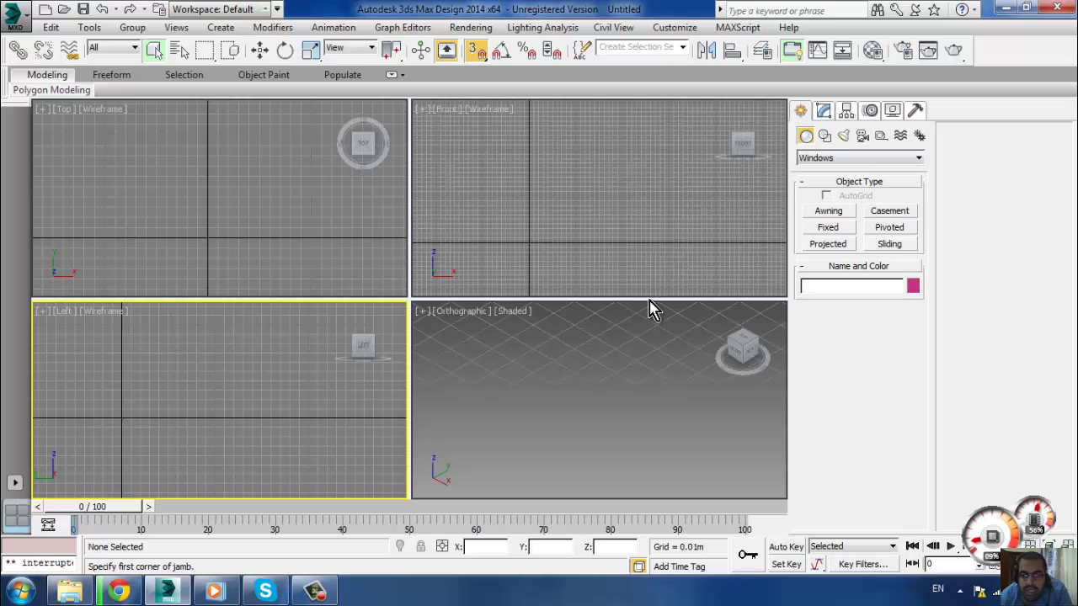
# Step: Try to switch the orthographic viewport to a camera view
pyautogui.click(589, 351)
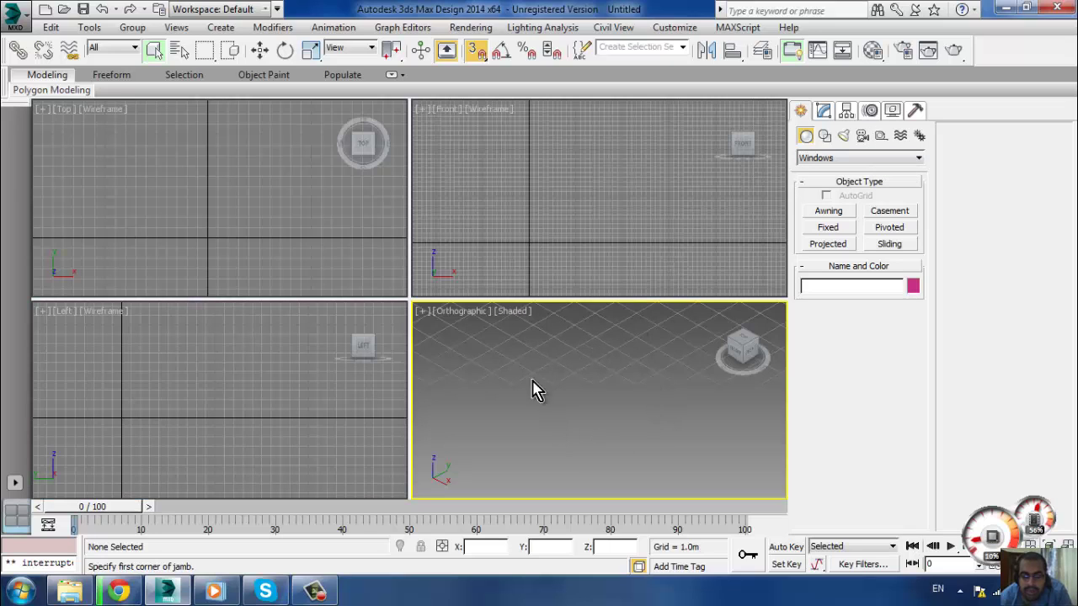
pyautogui.press('c')
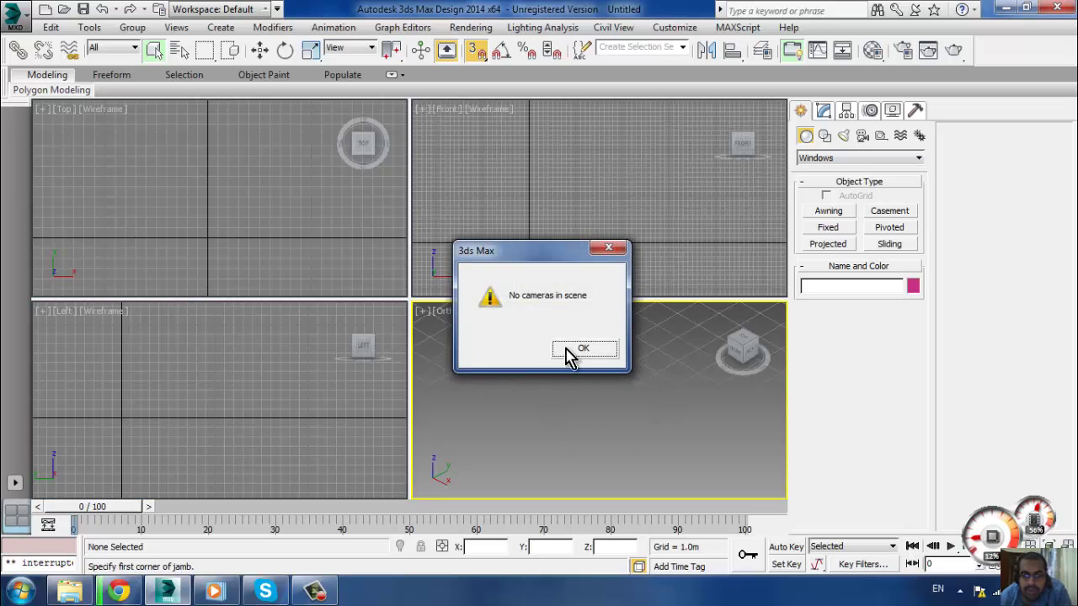
pyautogui.click(580, 349)
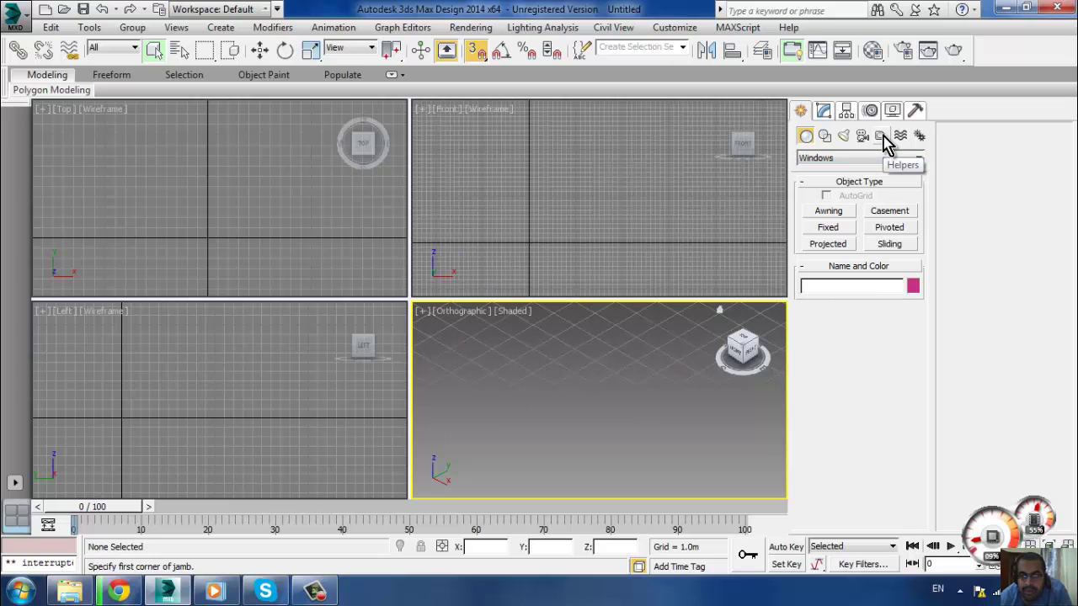
# Step: Draw a U-shaped AEC Extended wall in the Top view, 0.2 m wide and 3.0 m high with a 7 m base, without welding its points
pyautogui.click(814, 160)
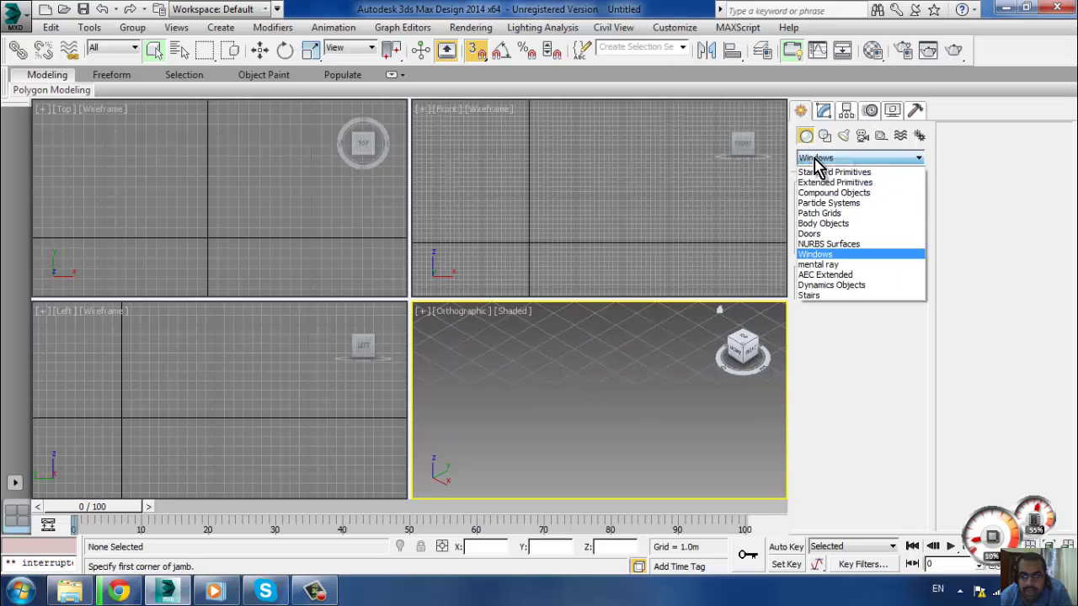
pyautogui.click(827, 276)
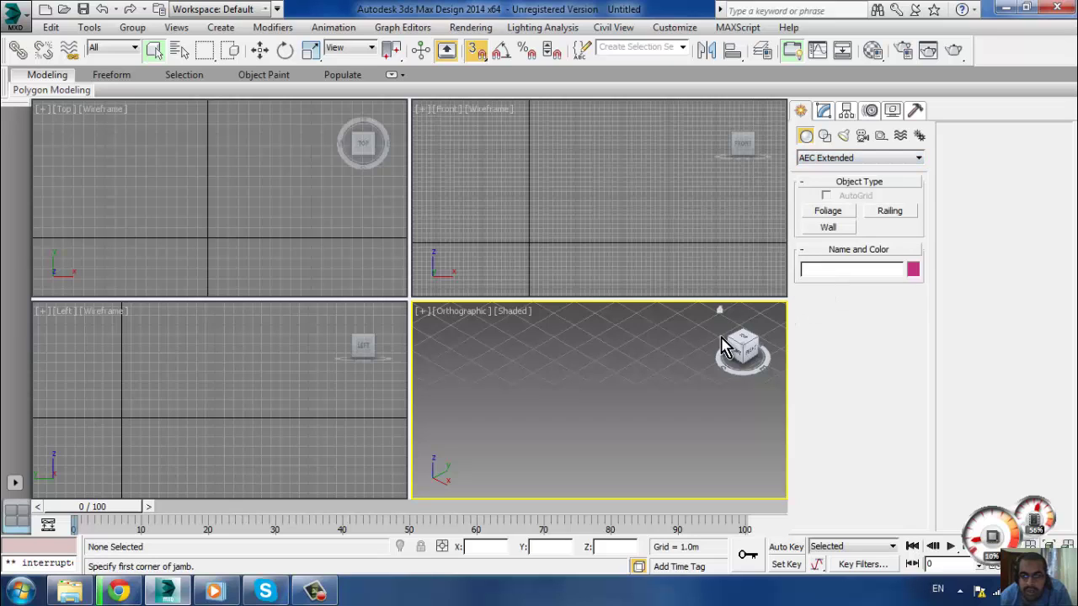
pyautogui.click(828, 227)
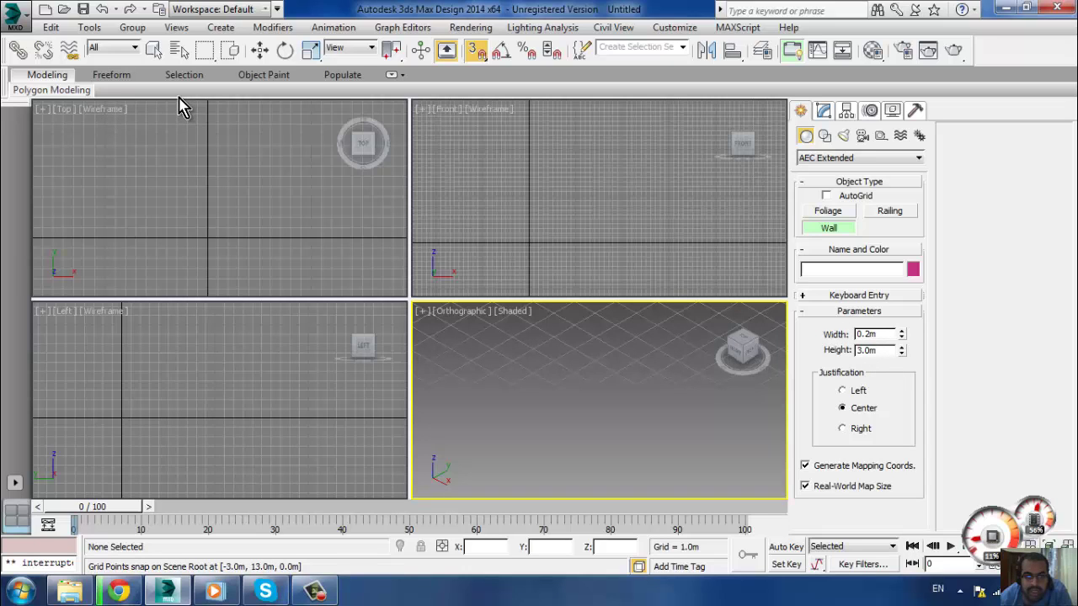
pyautogui.click(145, 124)
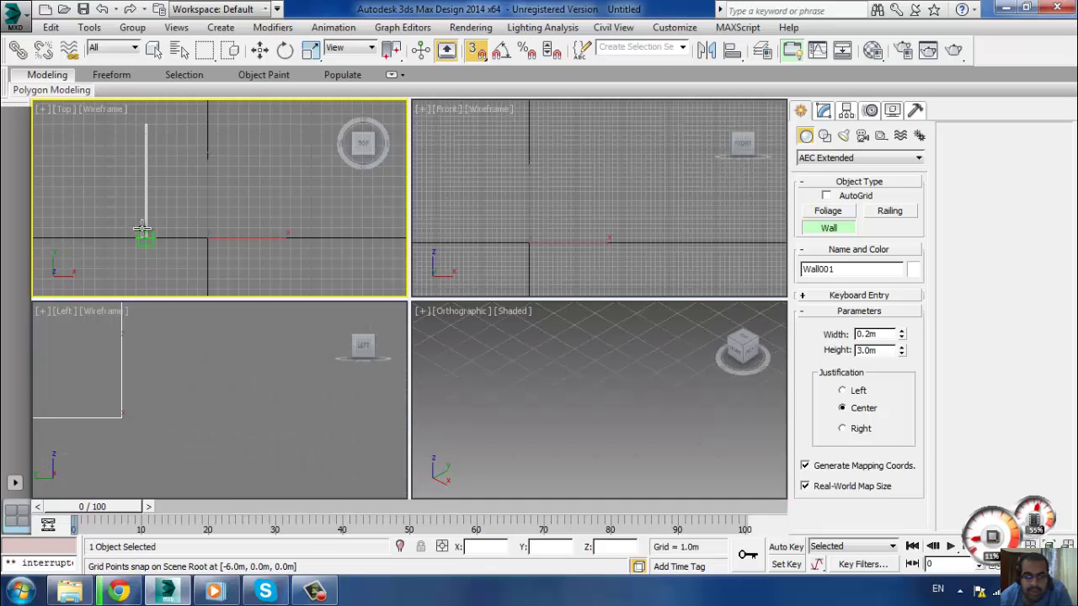
pyautogui.click(144, 185)
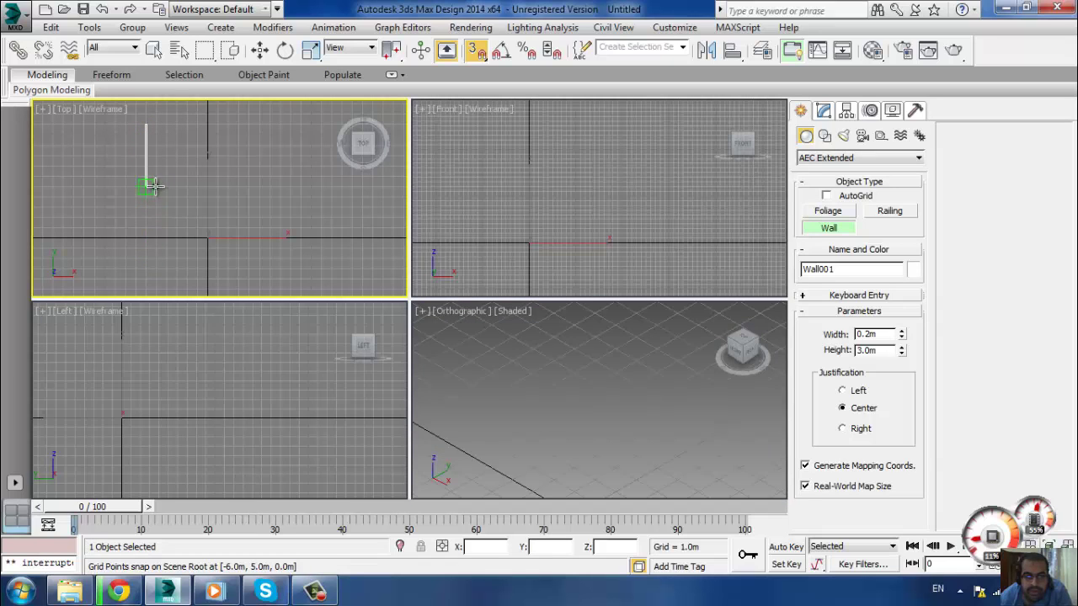
pyautogui.click(217, 185)
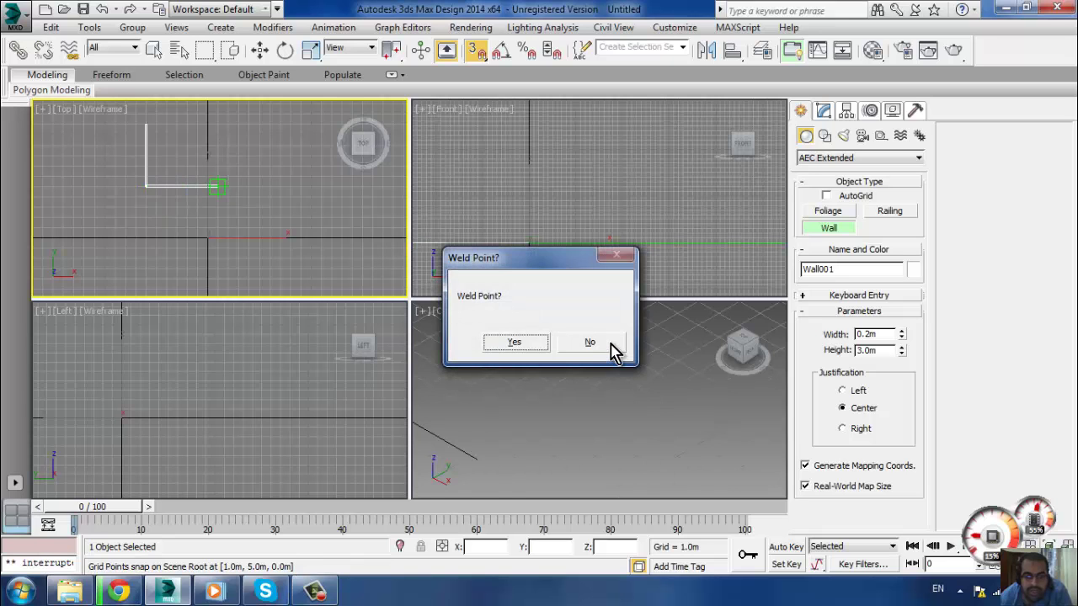
pyautogui.click(611, 350)
pyautogui.click(217, 122)
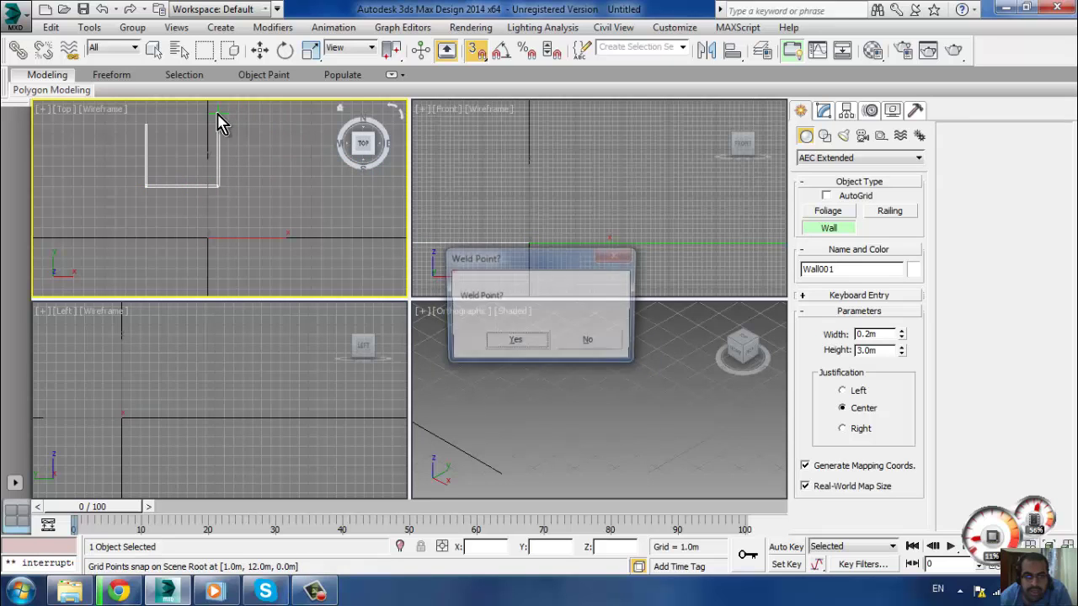
pyautogui.click(593, 343)
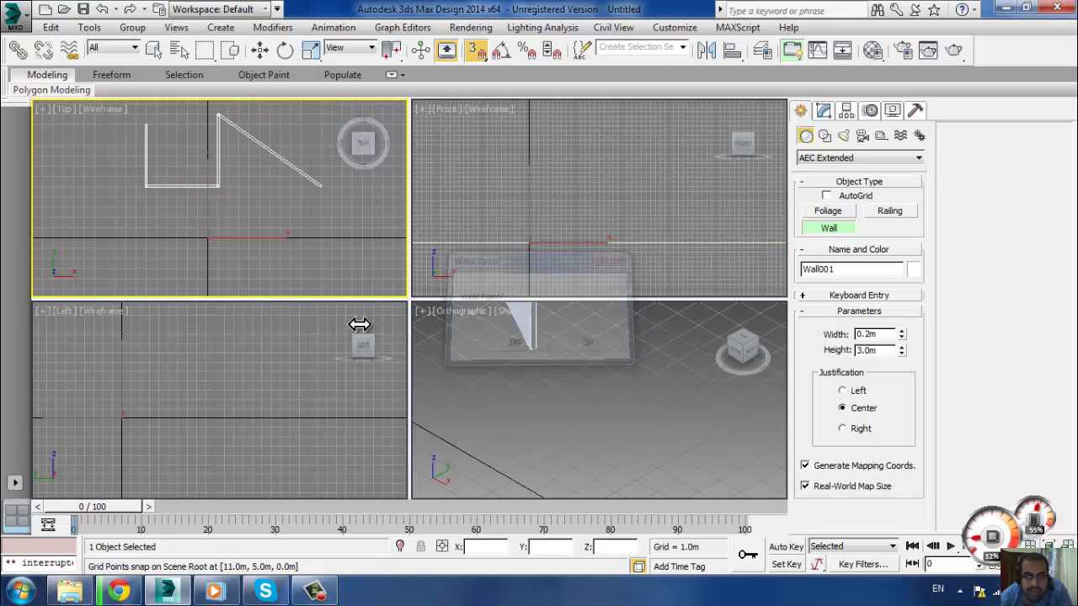
pyautogui.rightClick(332, 198)
pyautogui.moveTo(187, 137); pyautogui.dragTo(255, 202, button='middle')
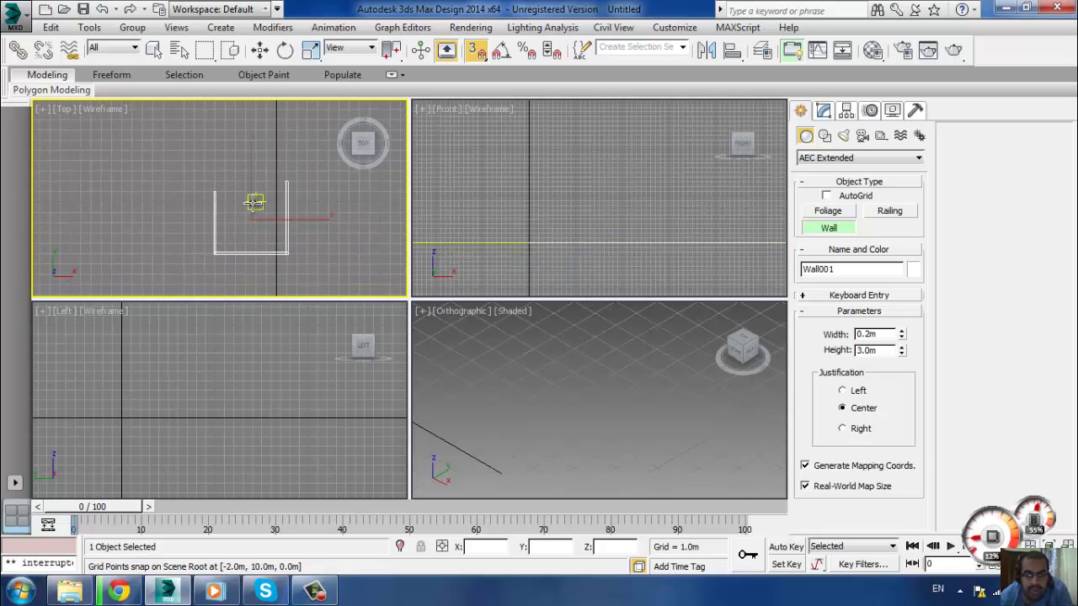
pyautogui.rightClick(757, 347)
pyautogui.rightClick(760, 349)
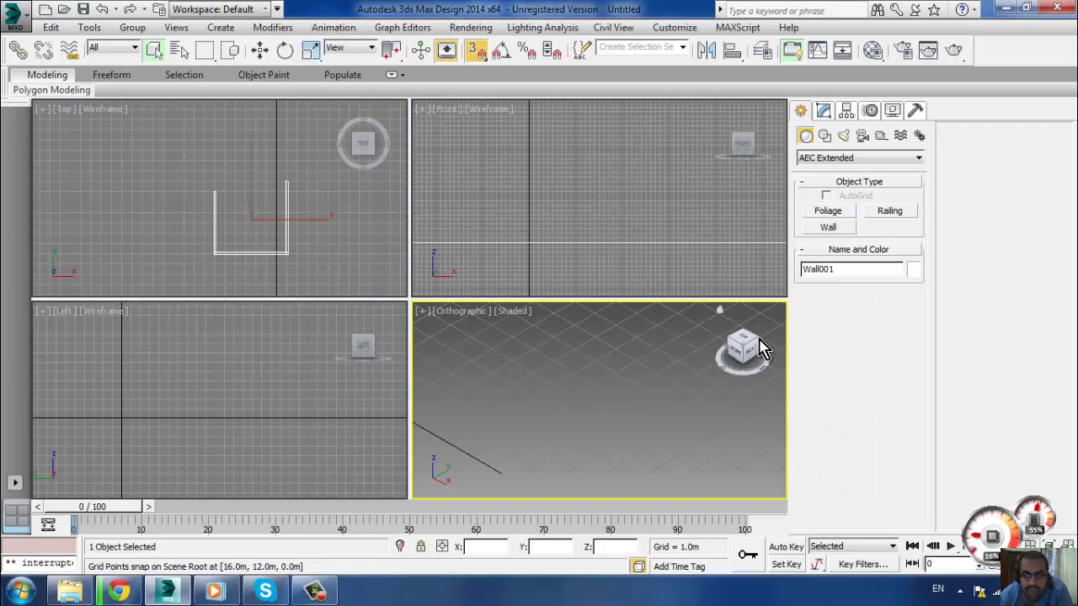
pyautogui.click(760, 349)
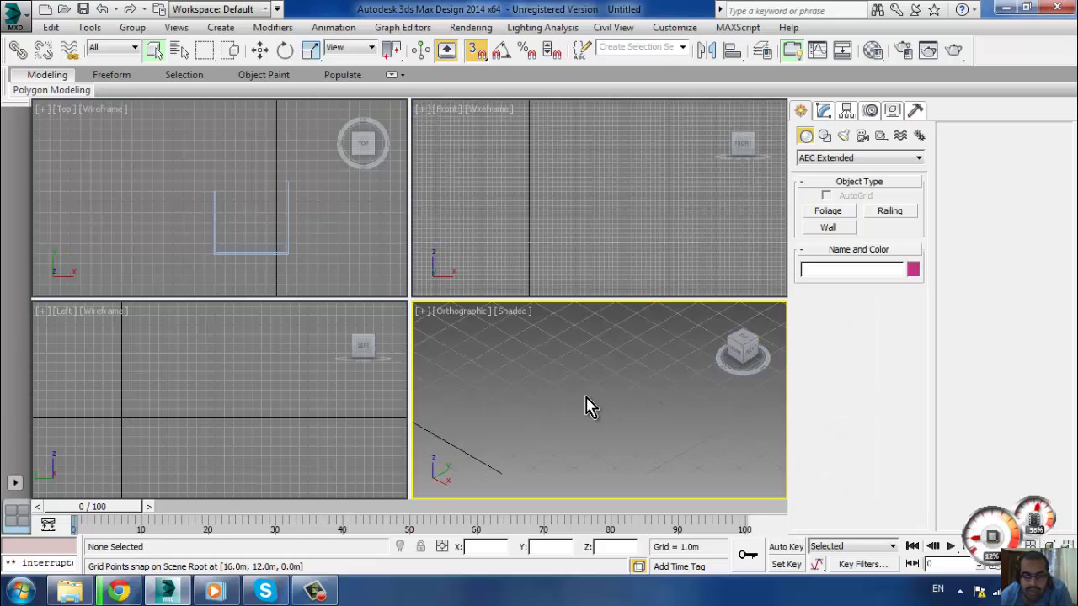
pyautogui.press('z')
pyautogui.scroll(5, 608, 422)
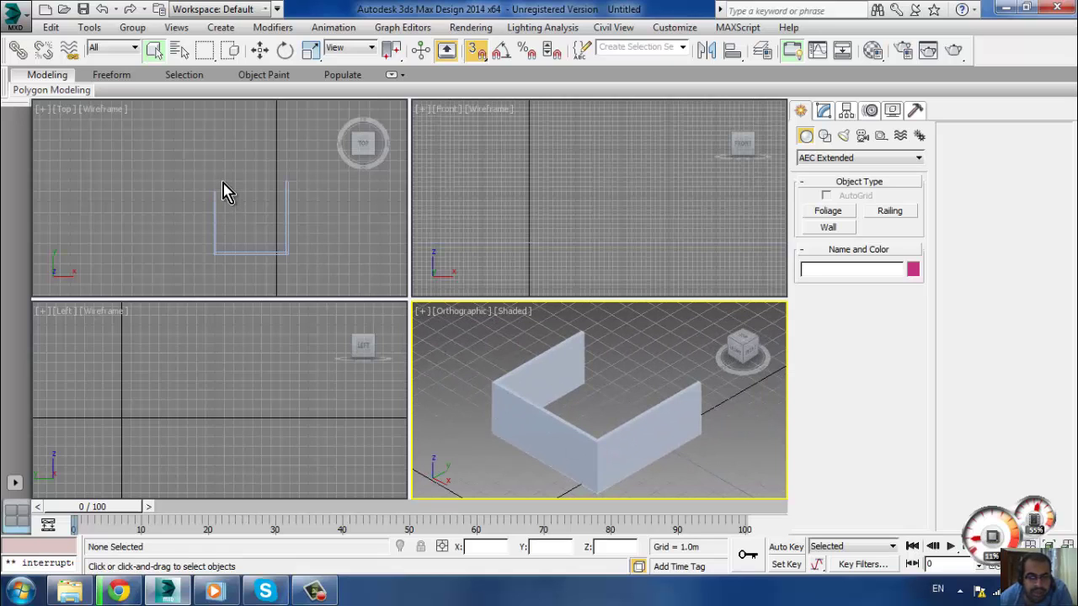
# Step: Draw a pivot door in the base segment of the U-shaped wall in the Top view, with a depth of 0.2 m
pyautogui.click(245, 211)
pyautogui.scroll(5, 249, 251)
pyautogui.scroll(1, 256, 256)
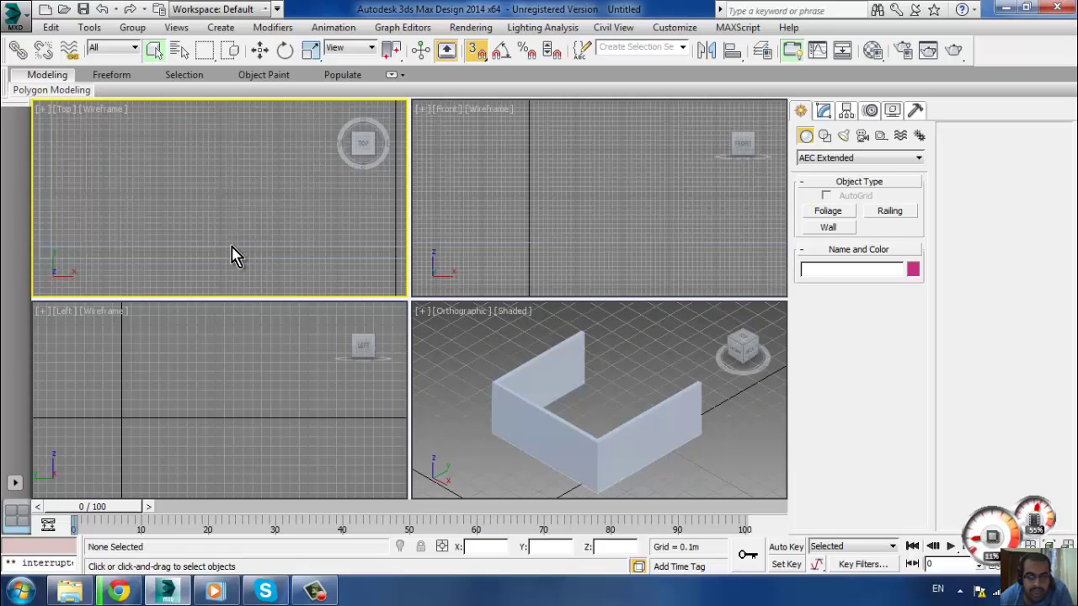
pyautogui.scroll(1, 231, 253)
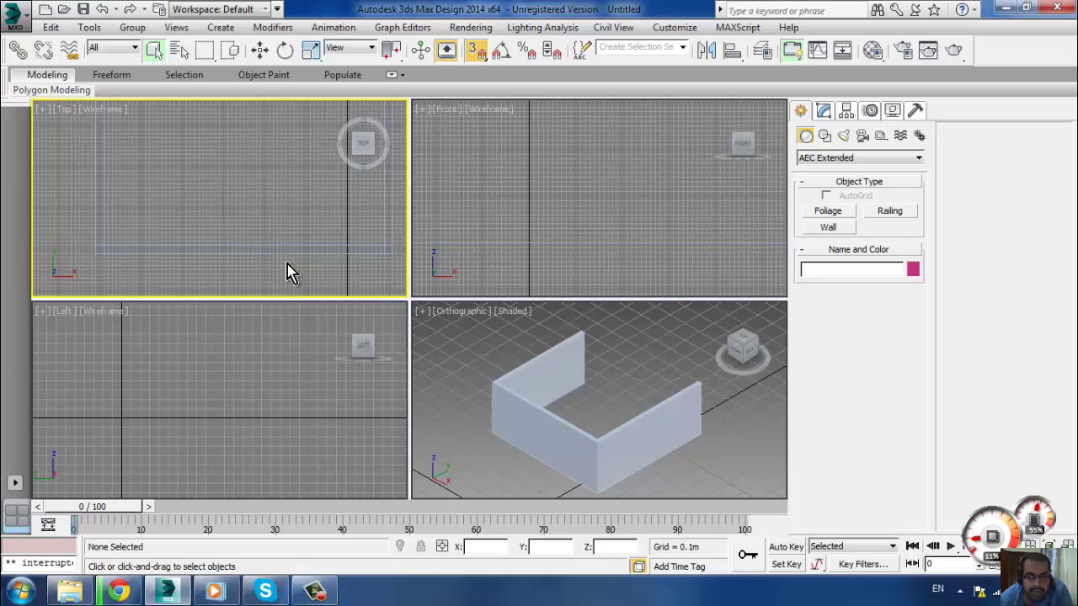
pyautogui.click(831, 157)
pyautogui.click(829, 242)
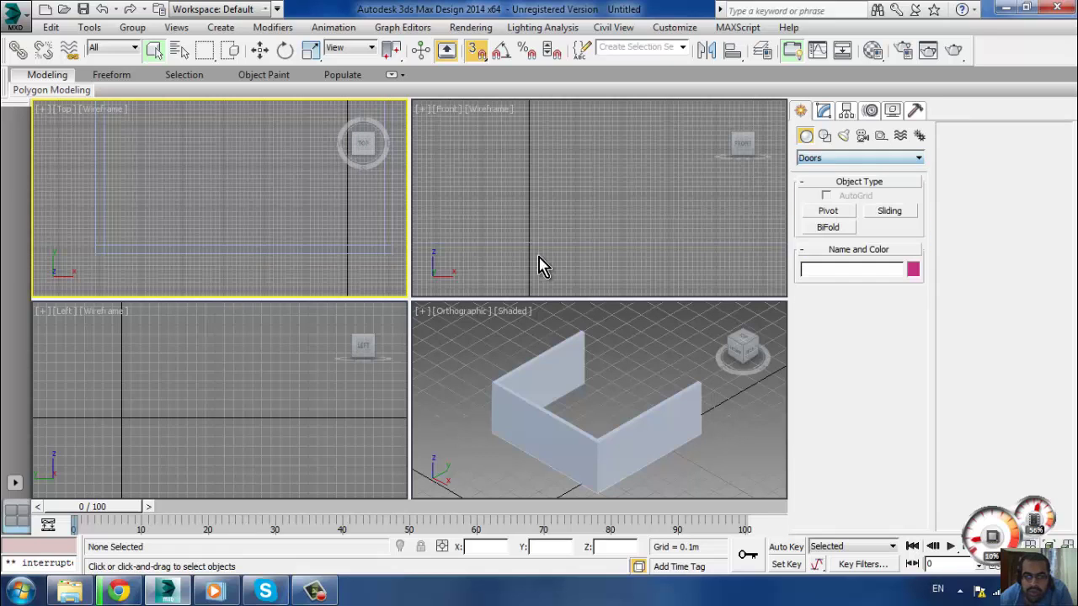
pyautogui.click(836, 212)
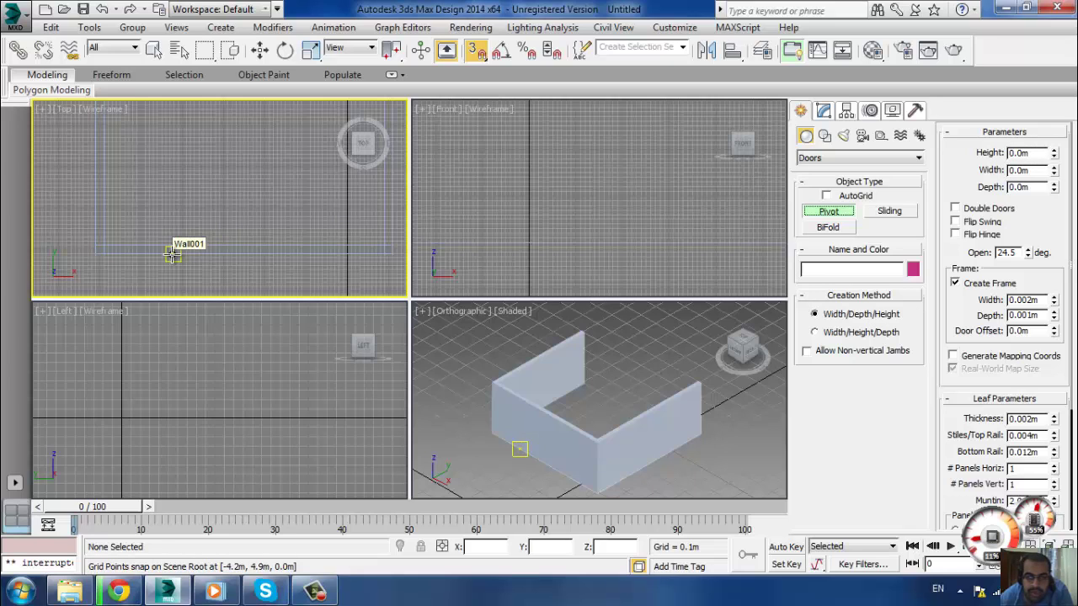
pyautogui.moveTo(174, 251); pyautogui.dragTo(271, 239)
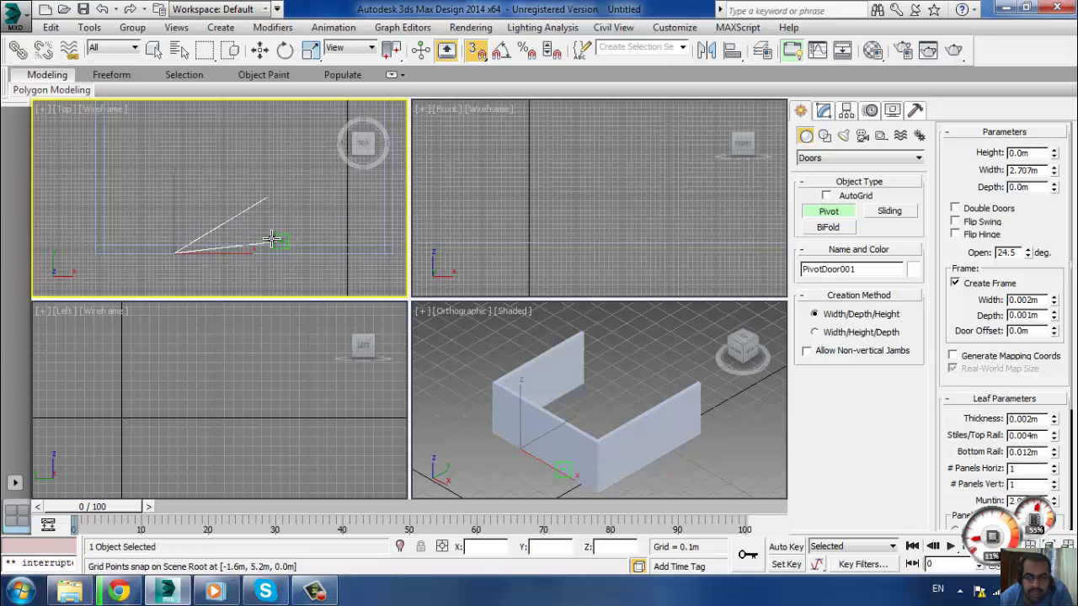
pyautogui.rightClick(309, 257)
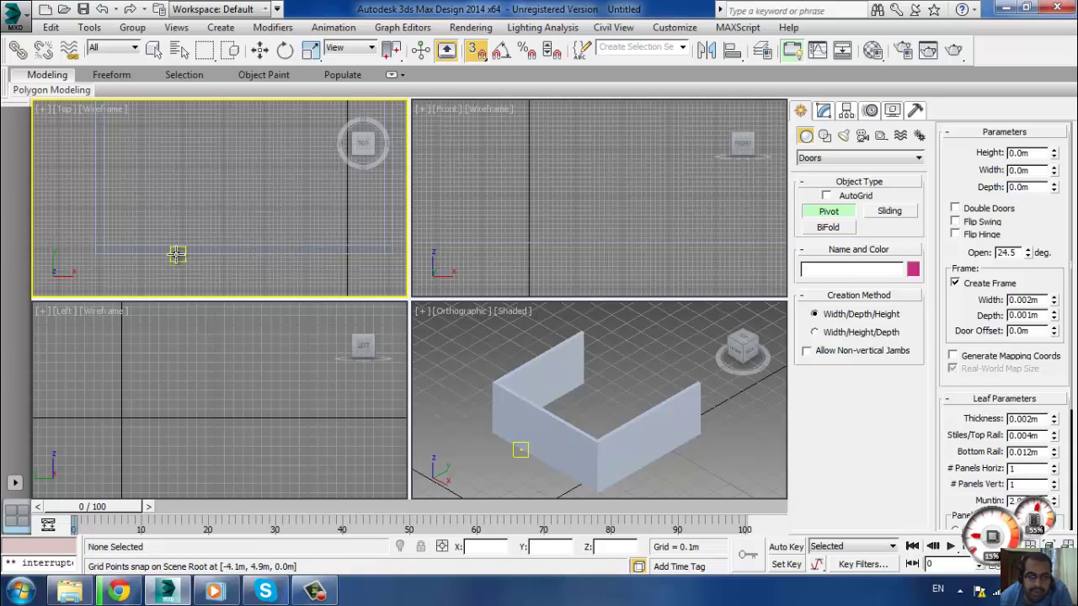
pyautogui.scroll(3, 179, 253)
pyautogui.moveTo(189, 249); pyautogui.dragTo(241, 245)
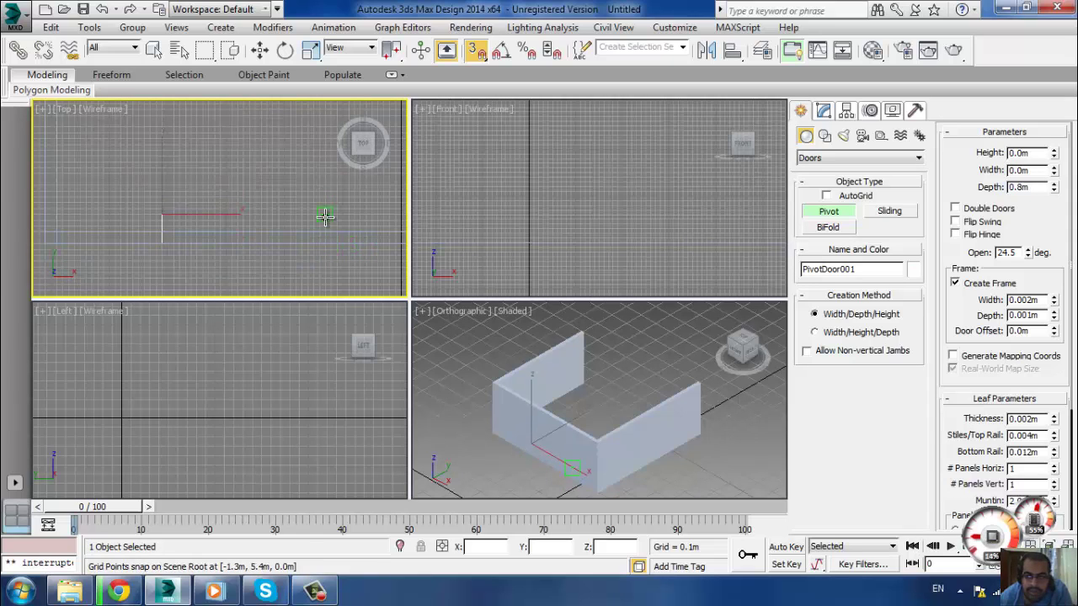
pyautogui.moveTo(409, 242); pyautogui.dragTo(340, 243, button='middle')
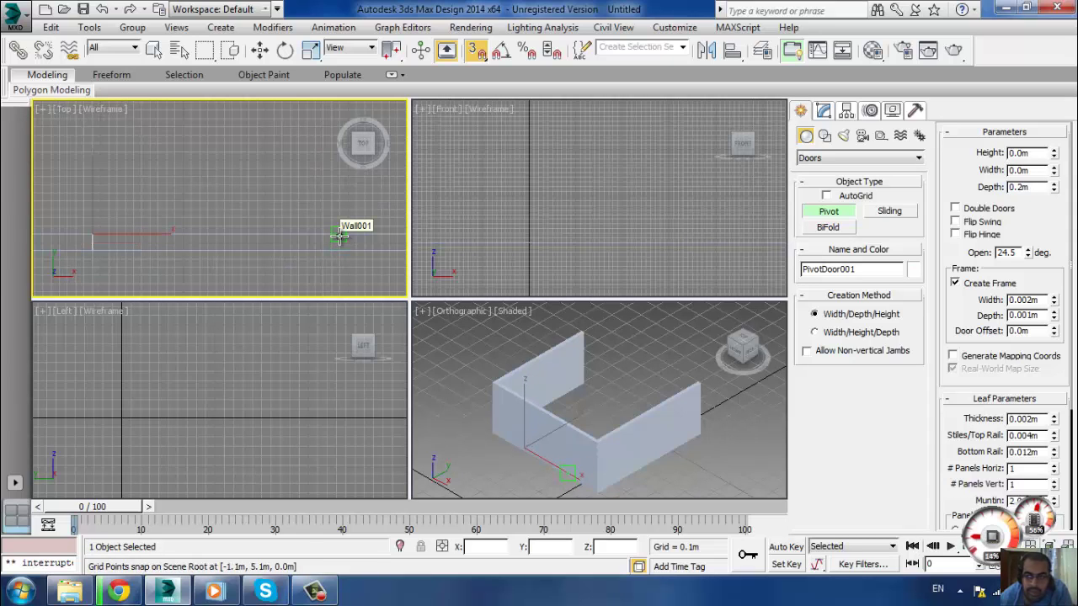
pyautogui.click(339, 235)
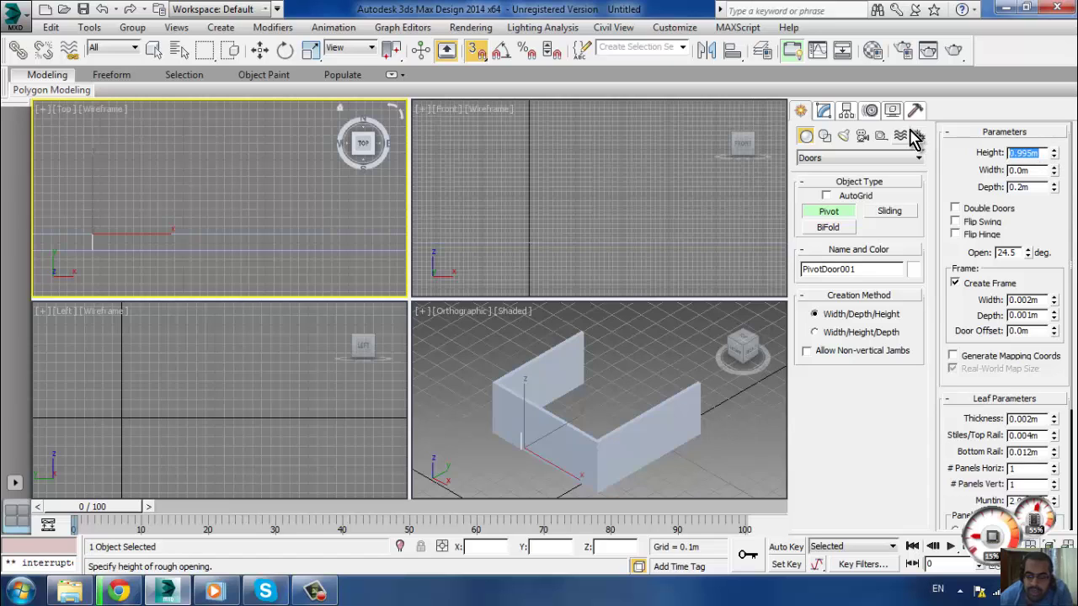
# Step: Set the pivot door's height to 2.0 m and width to 1.0 m, and increase its opening angle to 42.5 degrees
pyautogui.write('2.0m')
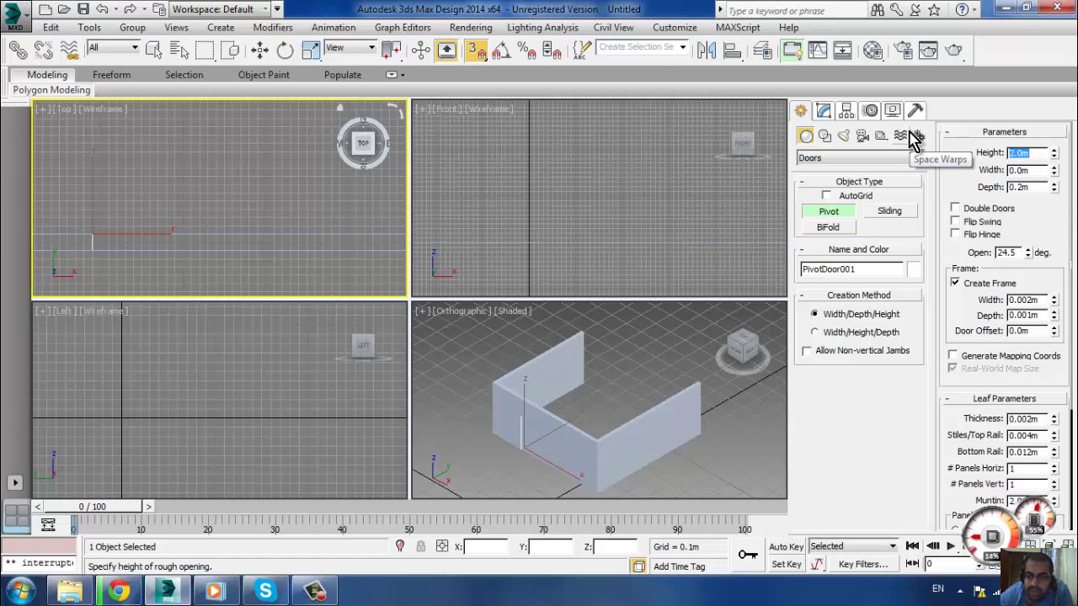
pyautogui.press('Tab')
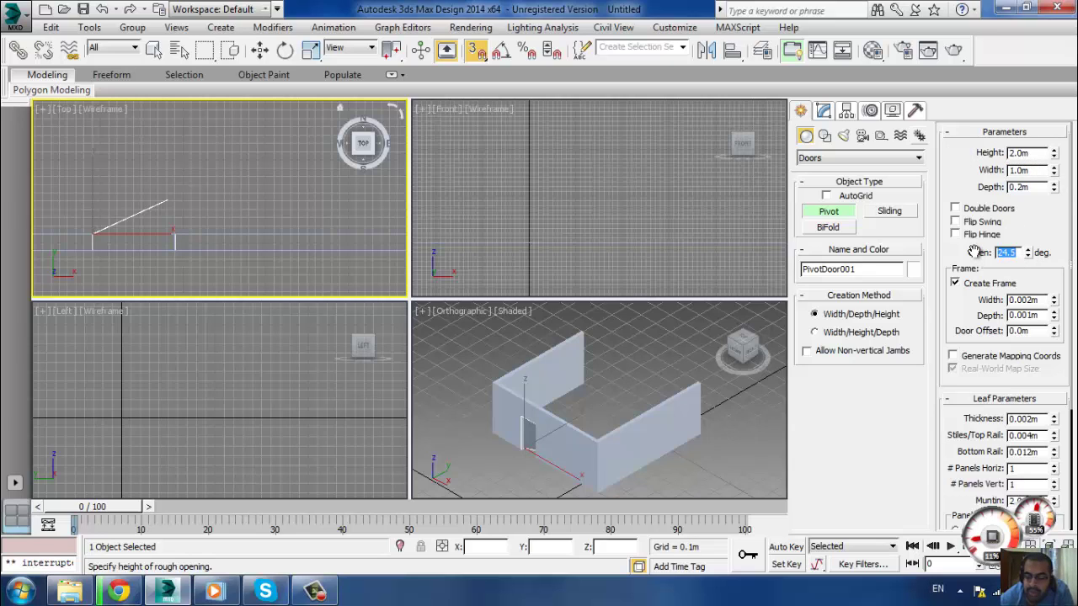
pyautogui.click(1028, 251)
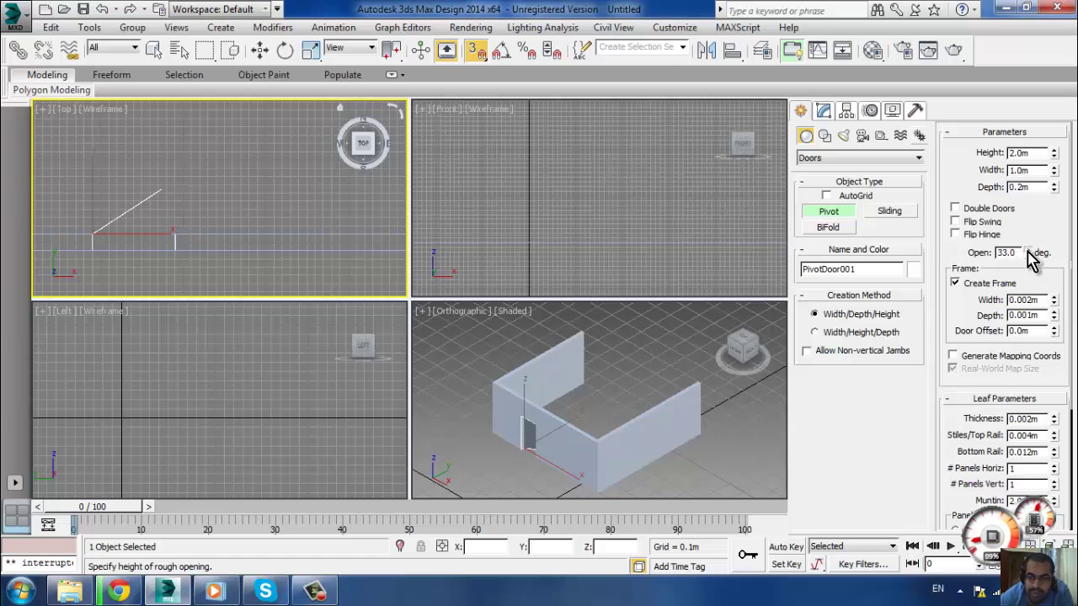
pyautogui.click(1028, 251)
pyautogui.scroll(5, 555, 417)
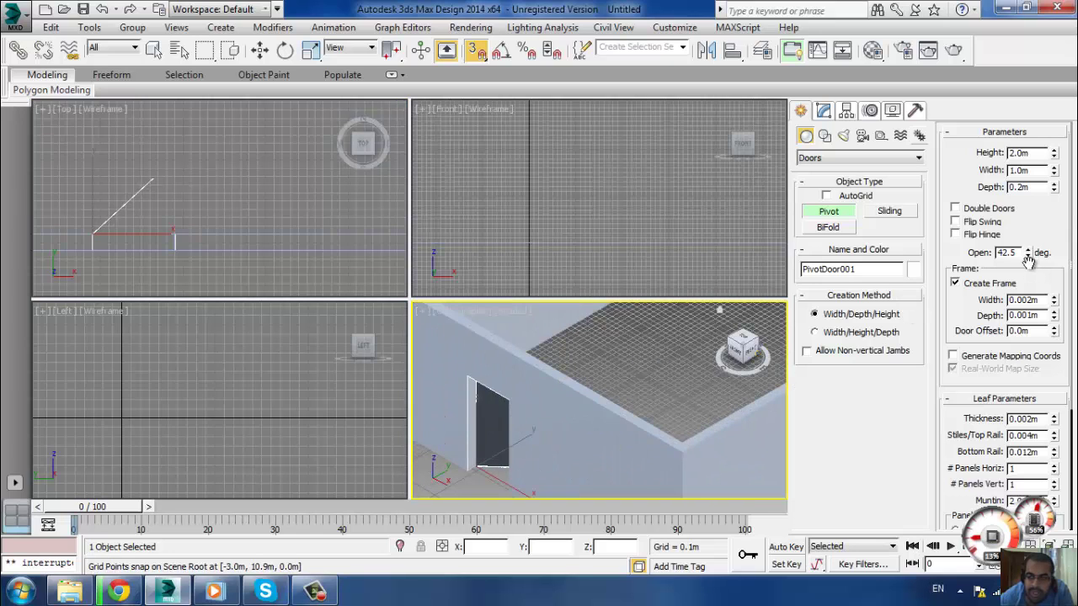
# Step: Increase the pivot door's opening angle to 54 degrees and finish door creation
pyautogui.moveTo(1027, 256)
pyautogui.mouseDown()
pyautogui.moveTo(1020, 244)
pyautogui.moveTo(1032, 257)
pyautogui.mouseUp()
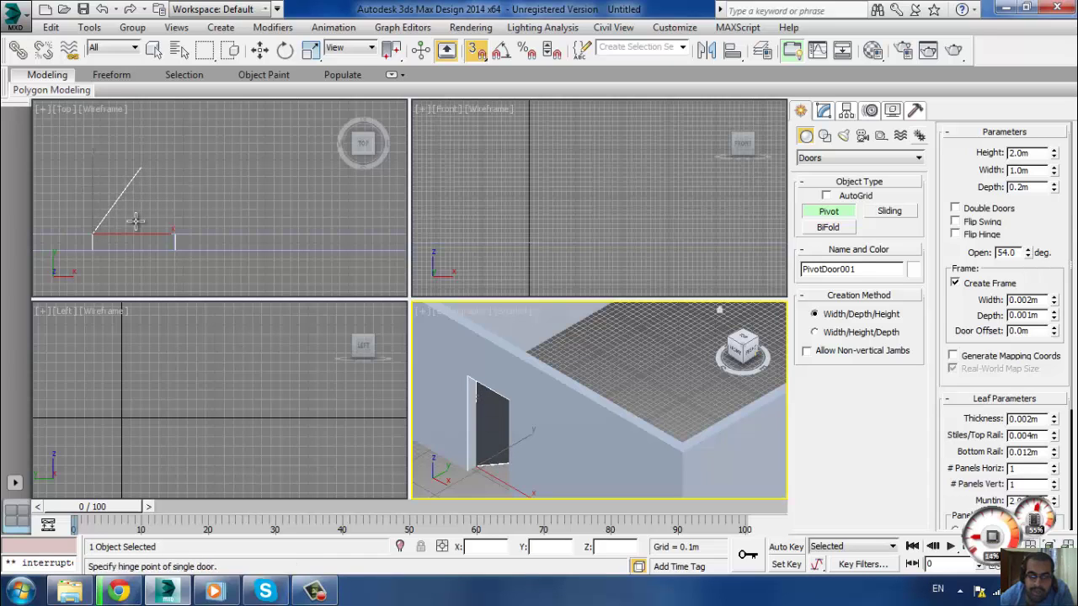
pyautogui.moveTo(565, 409); pyautogui.dragTo(474, 378, button='middle')
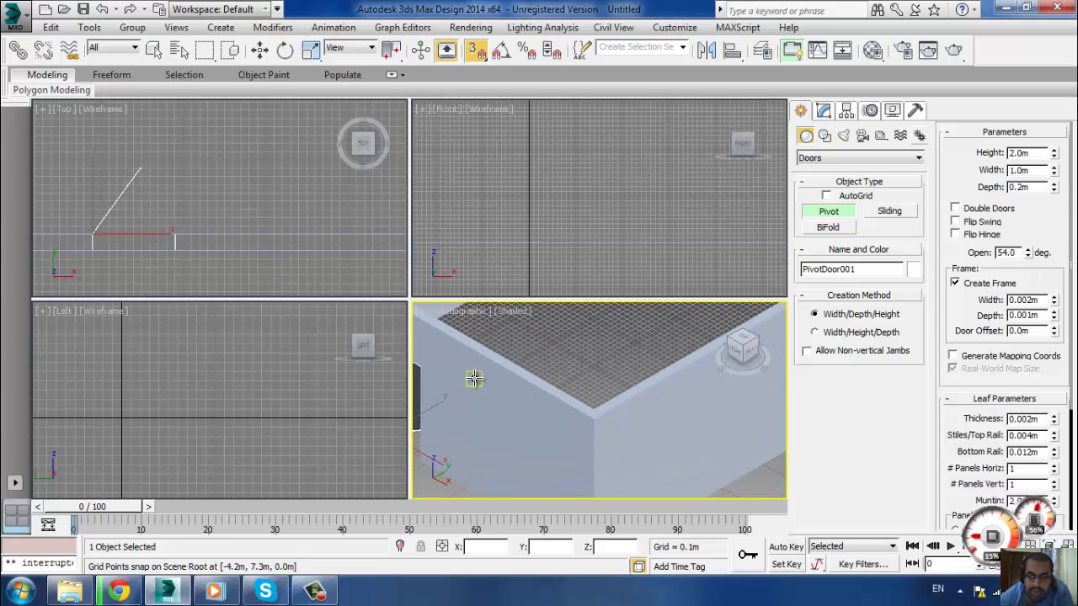
pyautogui.rightClick(563, 399)
# Step: Open the modify settings and change the pivot door's object color to medium green from the 3ds Max palette
pyautogui.click(667, 389)
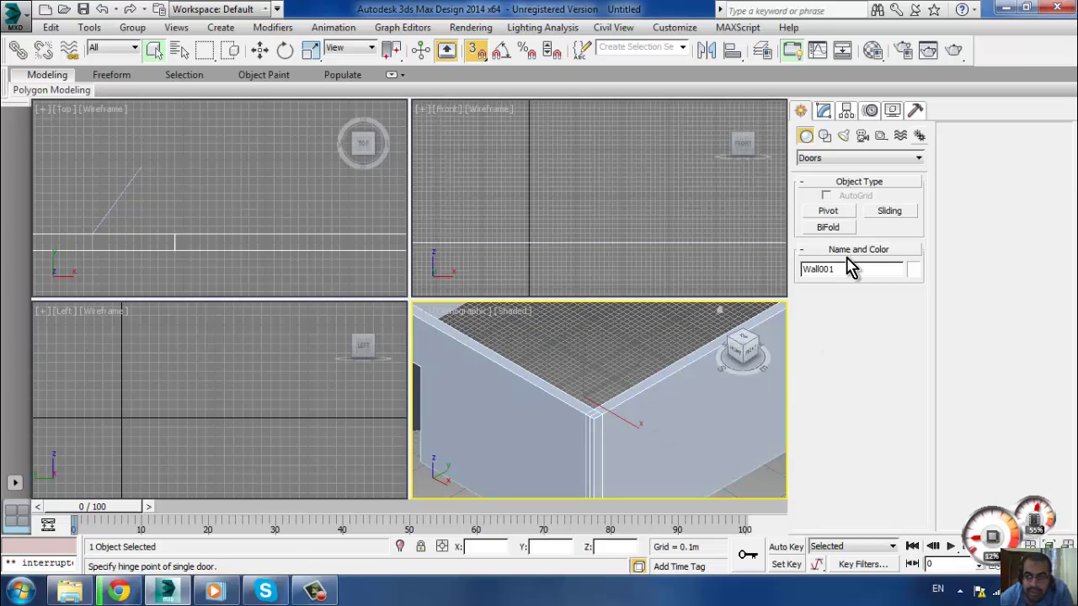
pyautogui.click(825, 112)
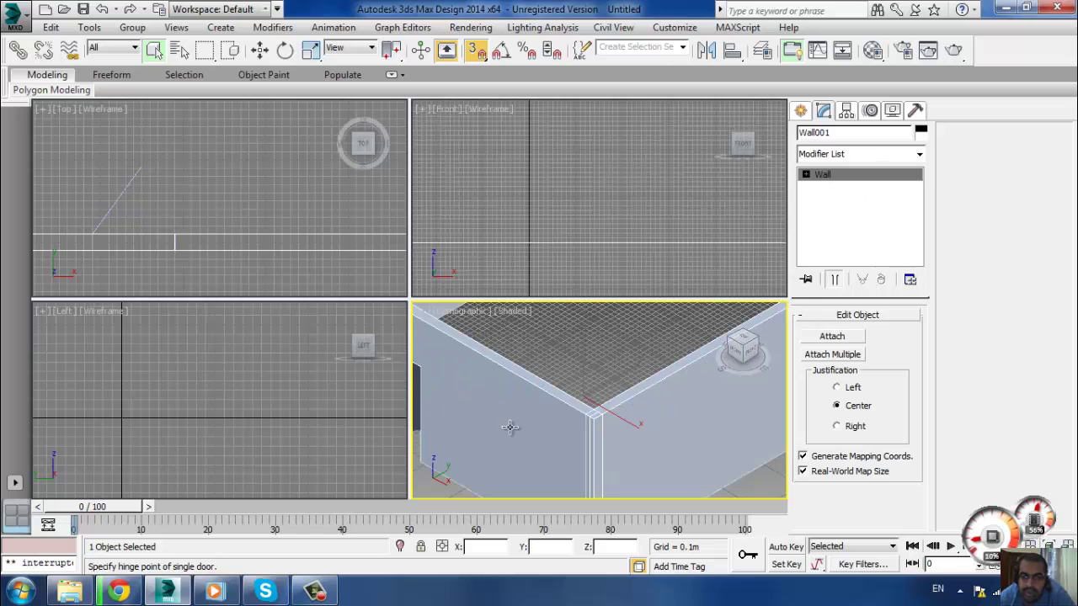
pyautogui.moveTo(510, 427); pyautogui.dragTo(624, 424, button='middle')
pyautogui.click(480, 394)
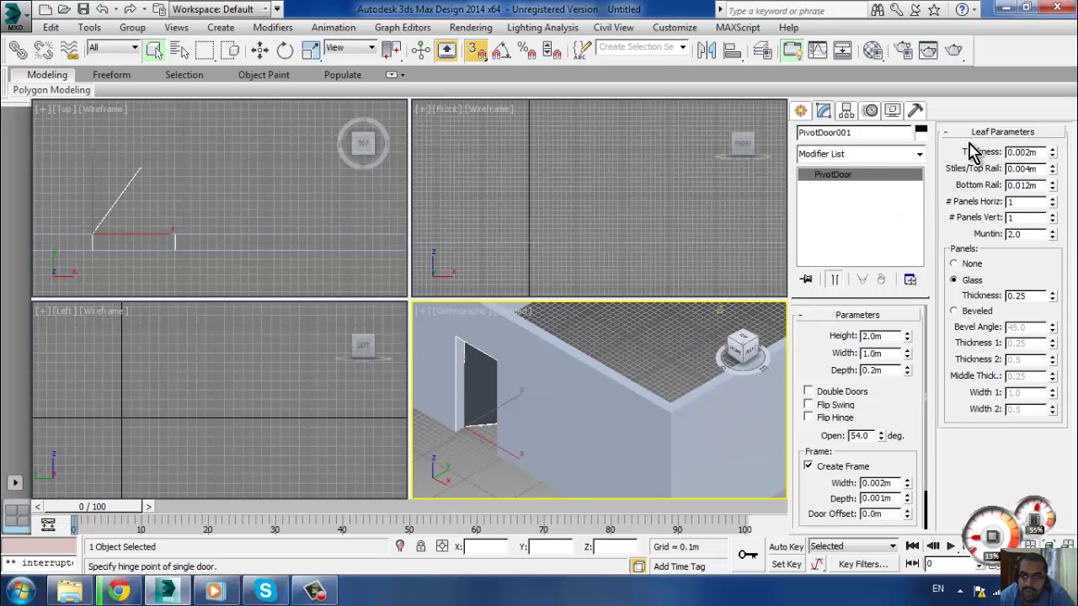
pyautogui.click(921, 132)
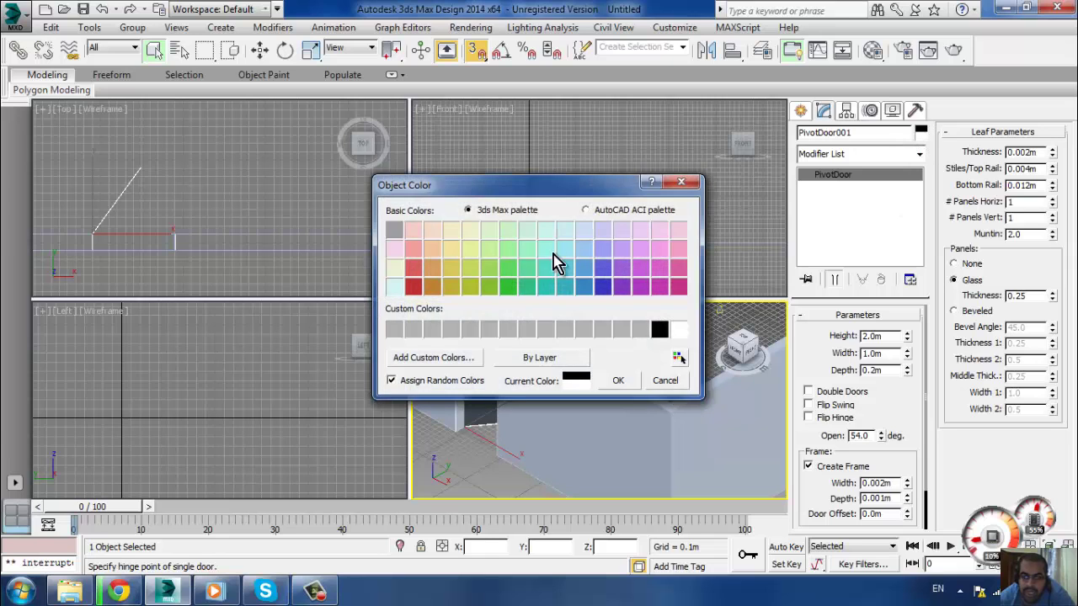
pyautogui.click(508, 267)
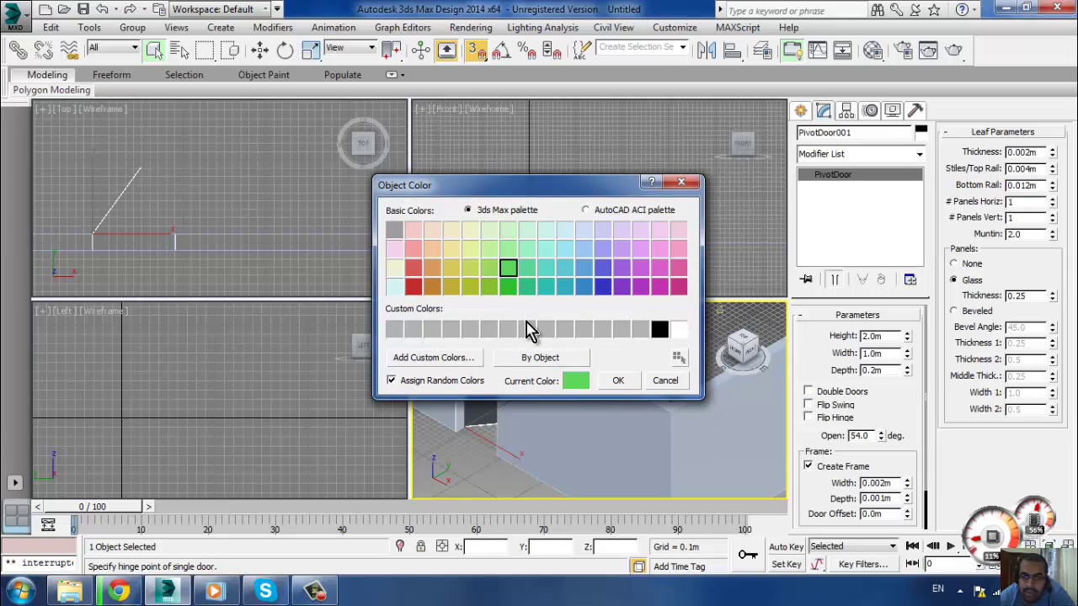
pyautogui.click(613, 381)
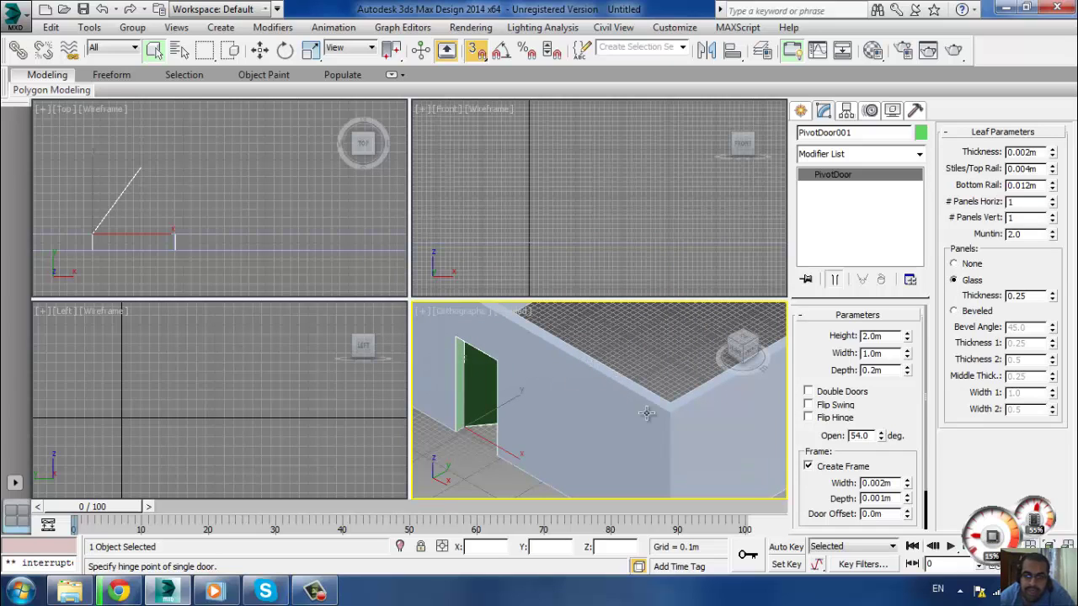
# Step: Change the U-shaped wall's object color to medium blue from the 3ds Max palette
pyautogui.keyDown('alt'); pyautogui.moveTo(646, 412); pyautogui.dragTo(574, 419, button='middle'); pyautogui.keyUp('alt')
pyautogui.click(573, 427)
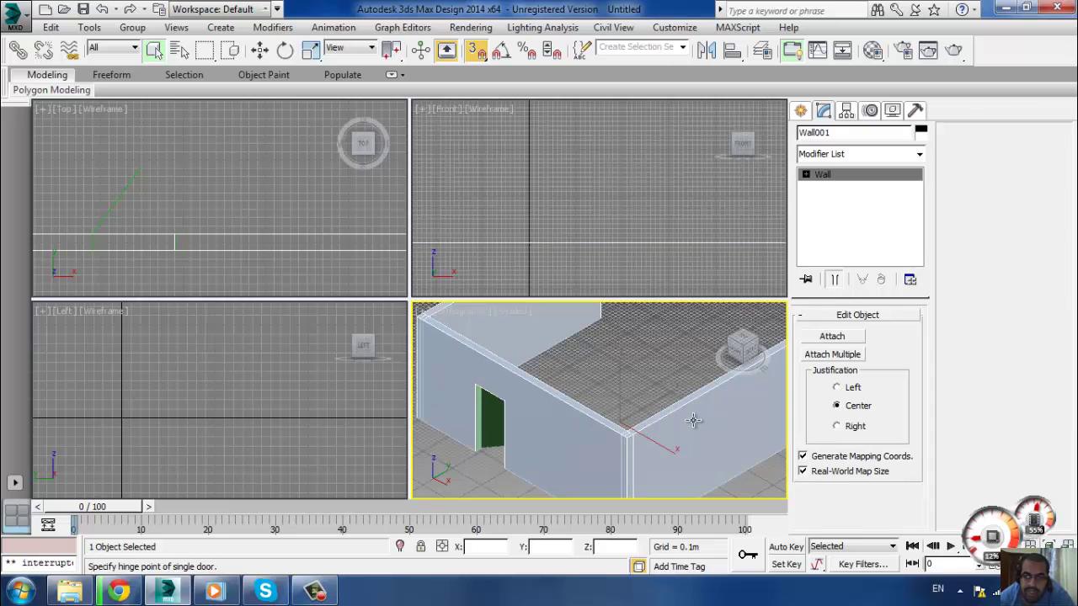
pyautogui.click(921, 131)
pyautogui.click(586, 269)
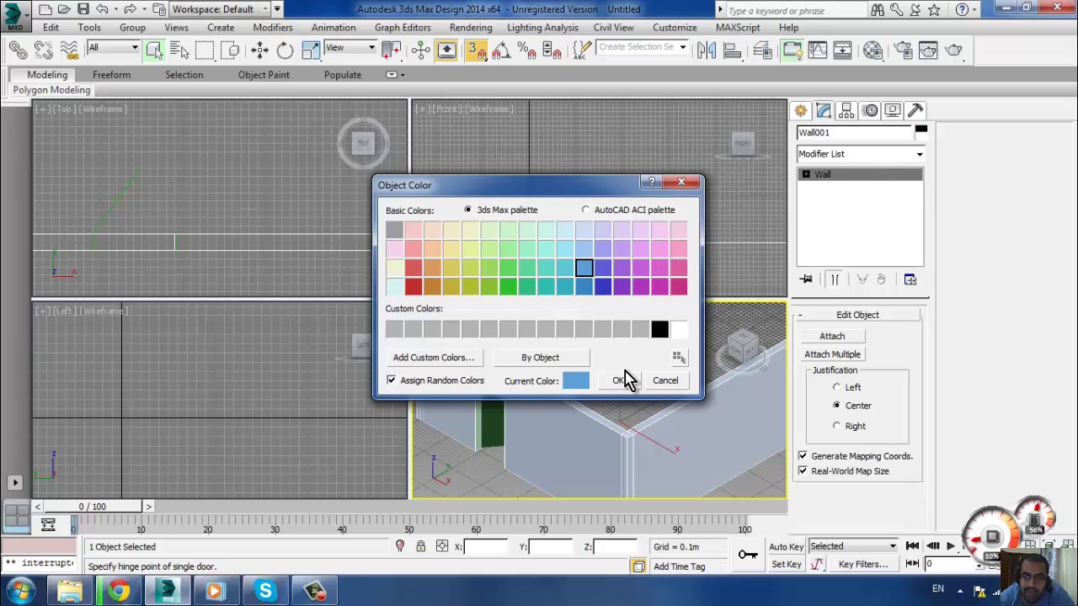
pyautogui.click(625, 380)
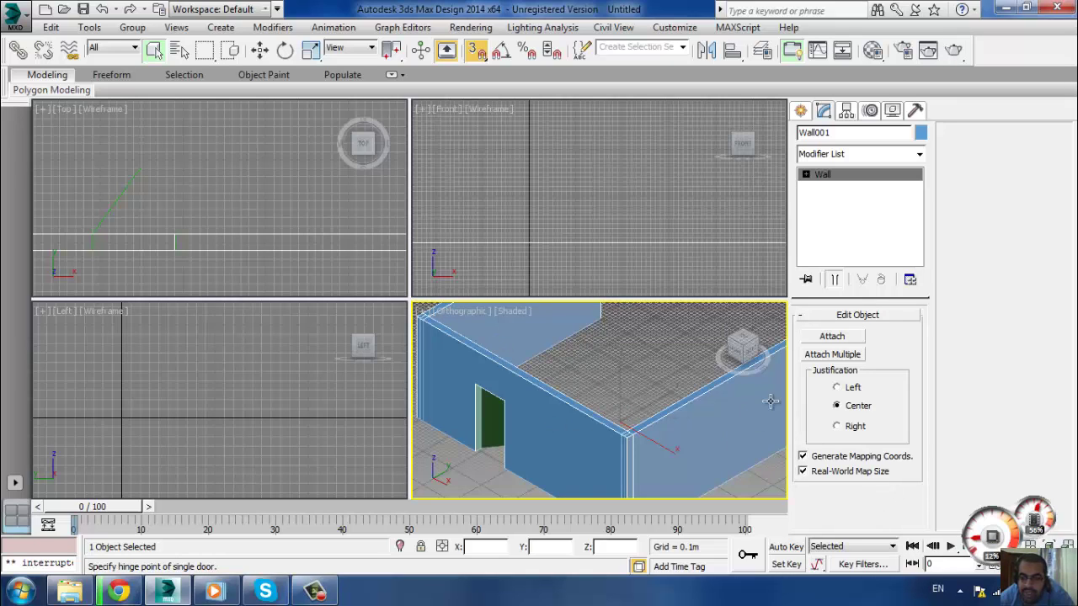
# Step: Deselect everything, maximize the orthographic viewport and render the whole wall with its door
pyautogui.click(627, 368)
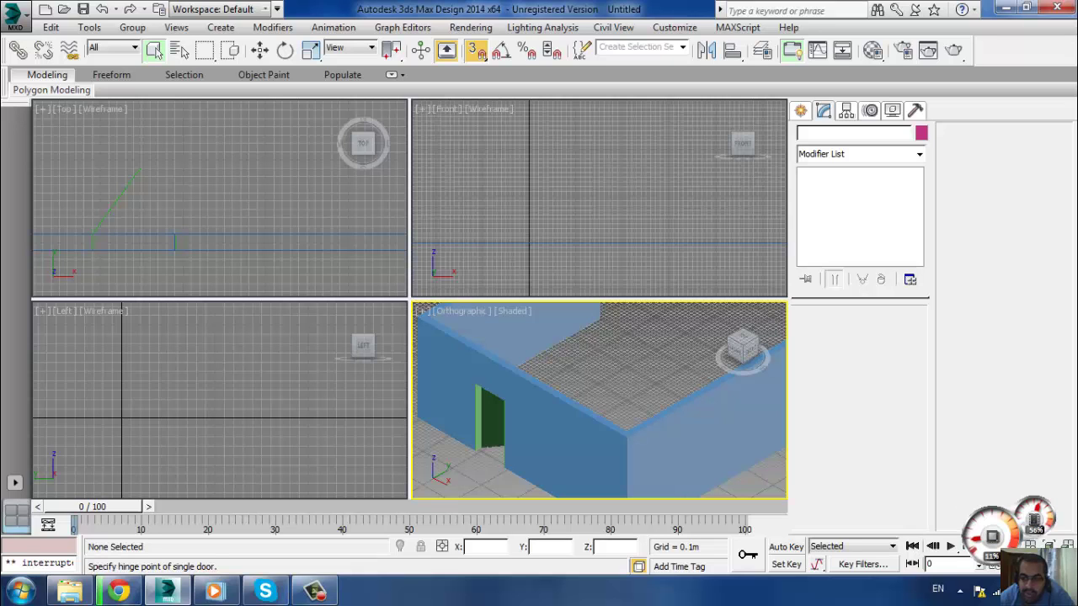
pyautogui.click(1064, 562)
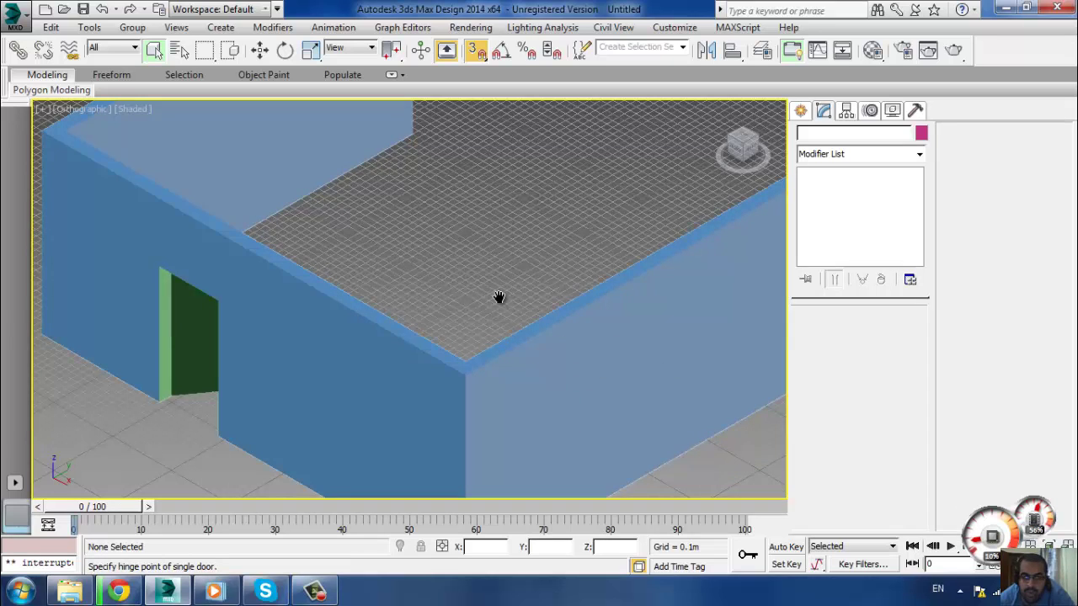
pyautogui.scroll(-2, 497, 299)
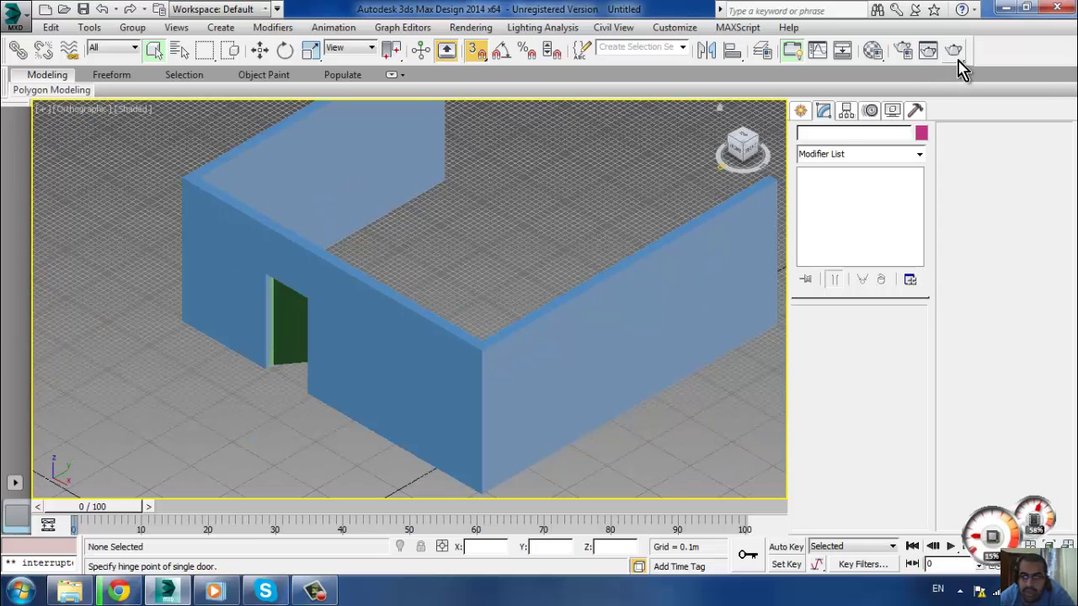
pyautogui.click(953, 52)
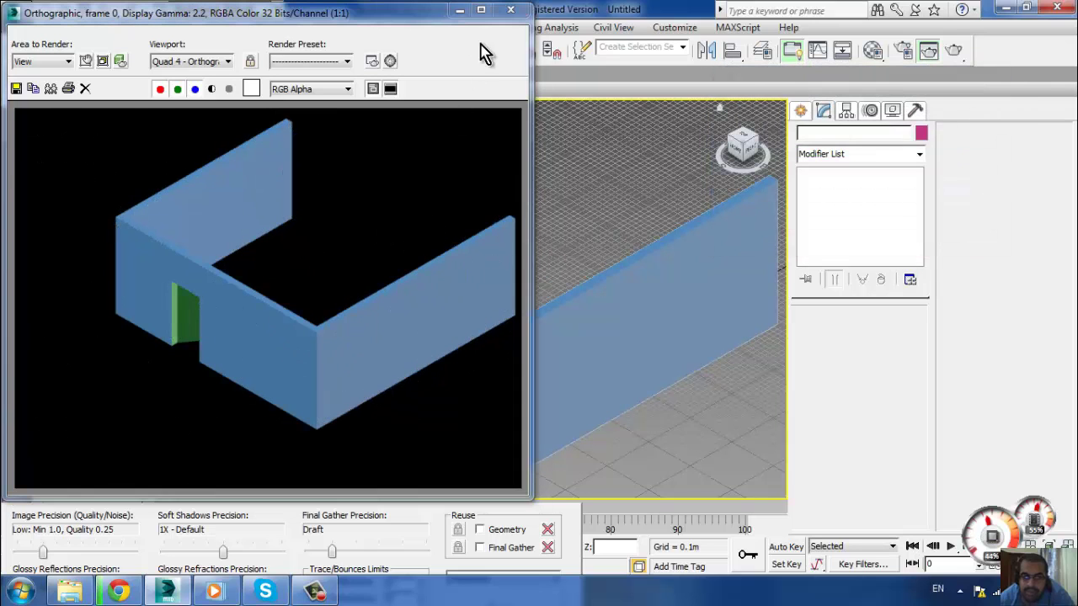
pyautogui.click(314, 590)
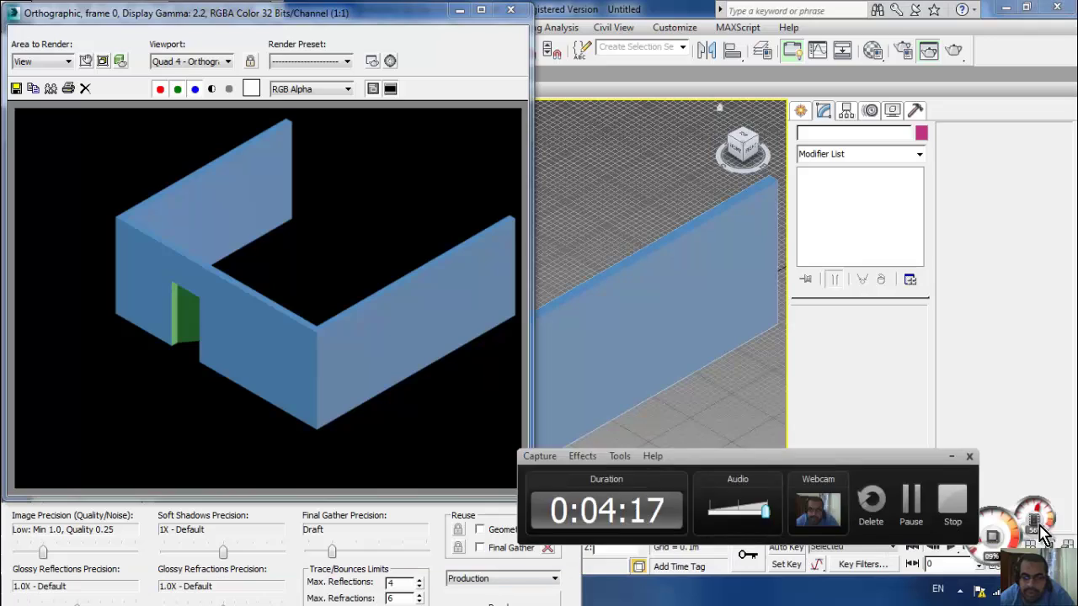